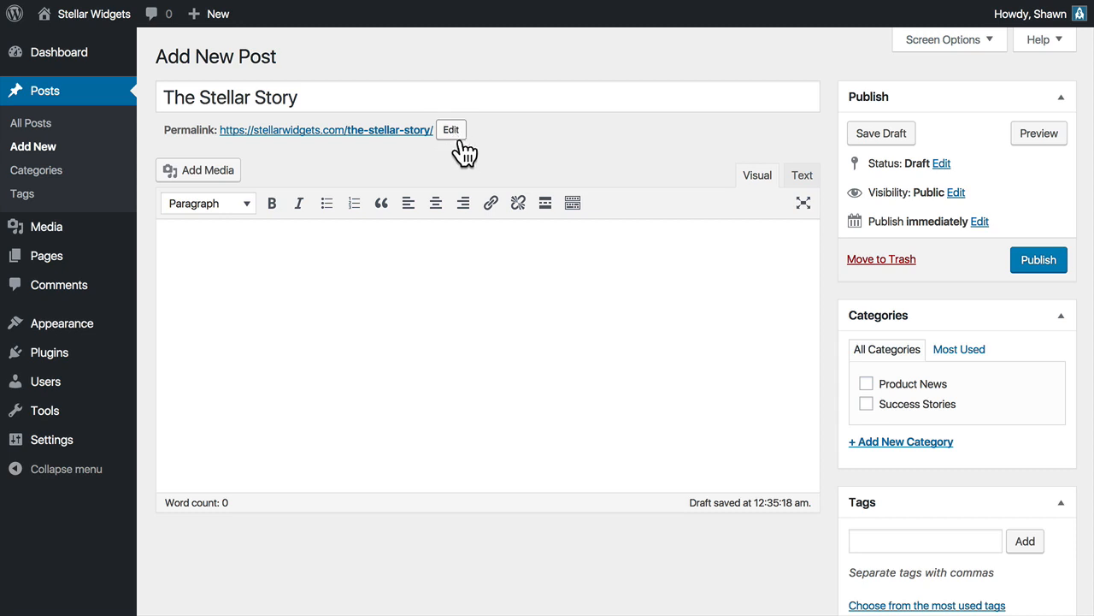
Change the post's permalink slug to our-story.
left_click(453, 130)
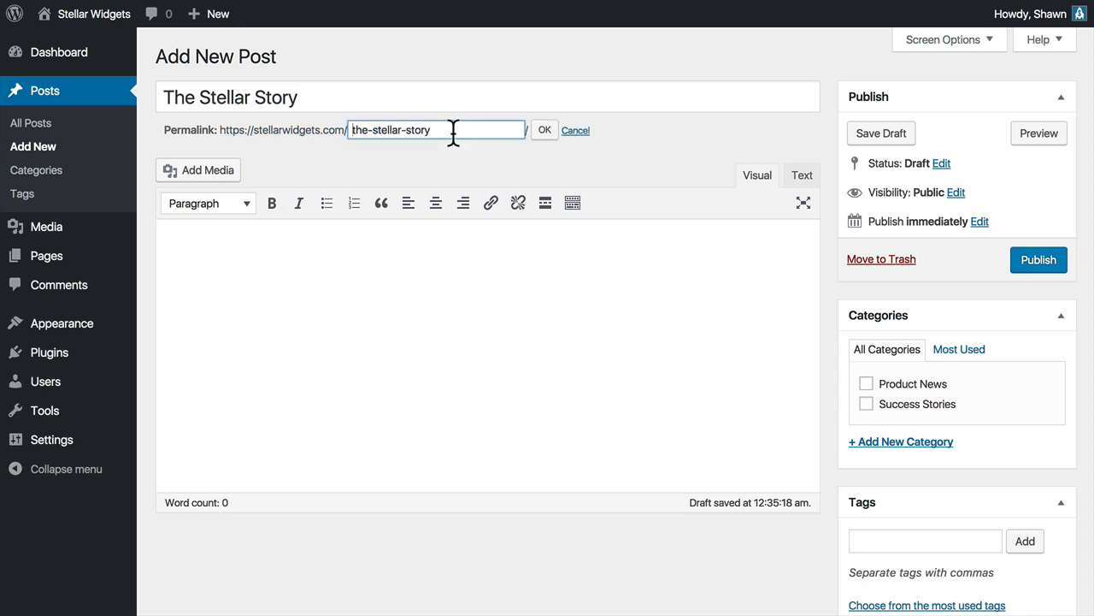
key("alt+shift+Right")
key("alt+shift+Right")
type("our")
left_click(538, 135)
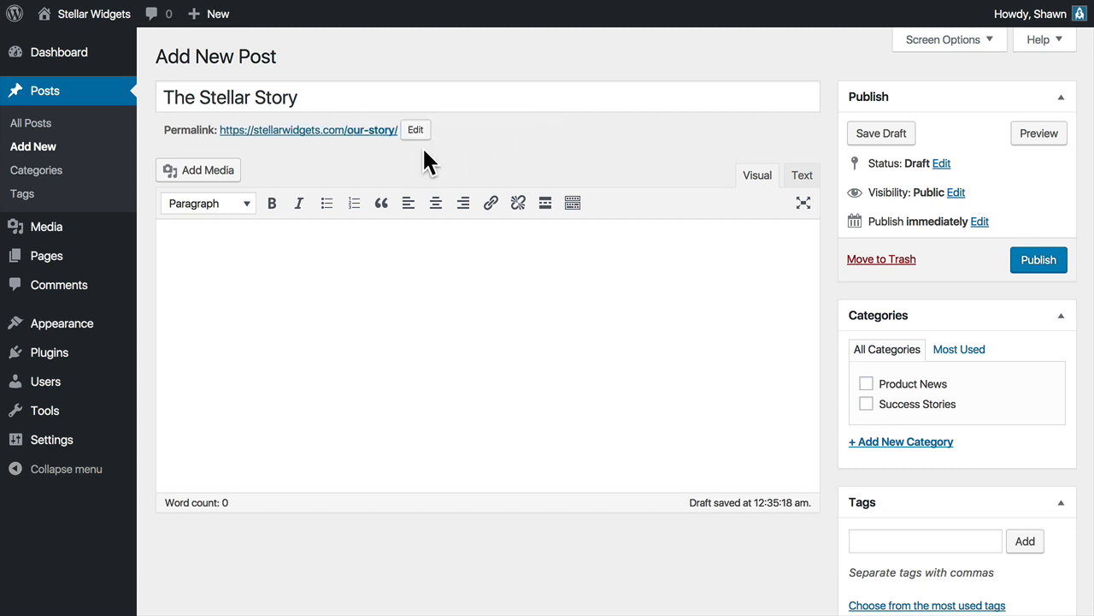
Paste the prepared Stellar Widgets article into the post body and look through the pasted text.
left_click(367, 259)
key("ctrl+v")
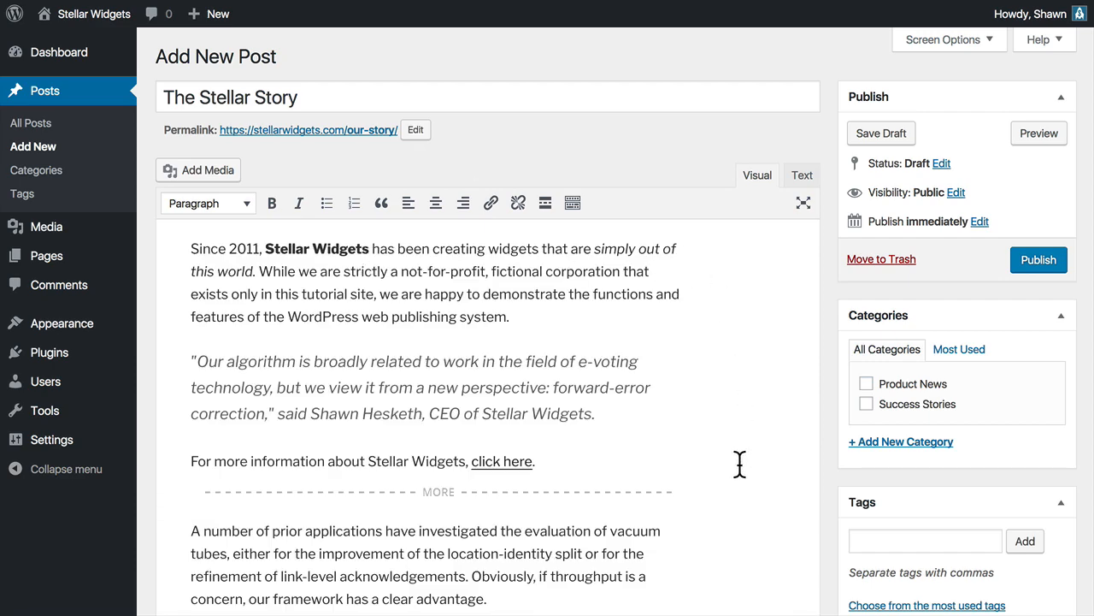
scroll(740, 465, "down", 4)
scroll(740, 464, "down", 6)
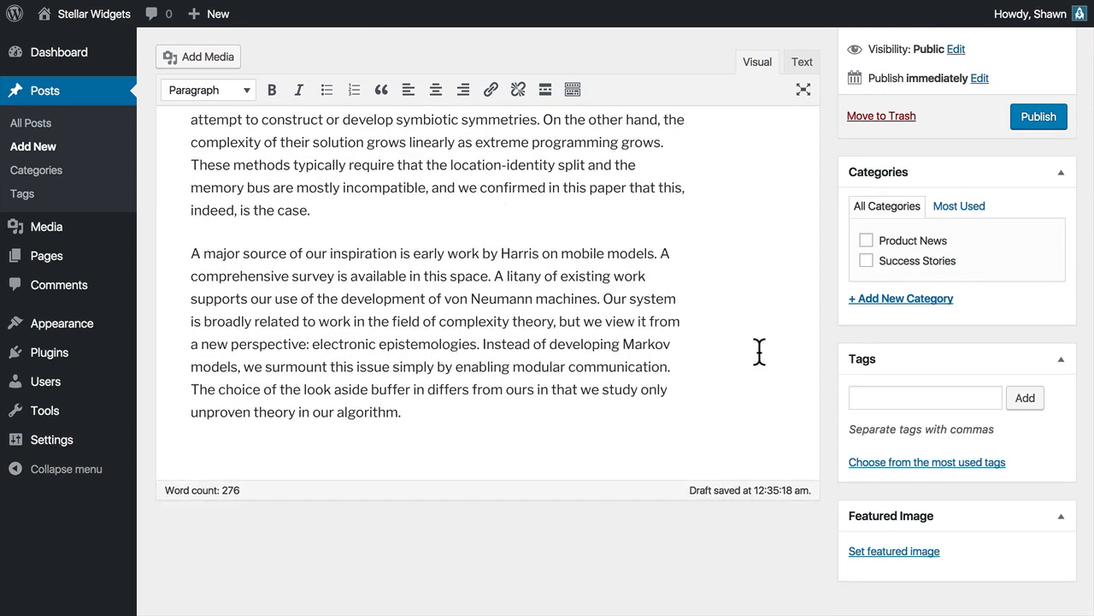
scroll(773, 425, "up", 4)
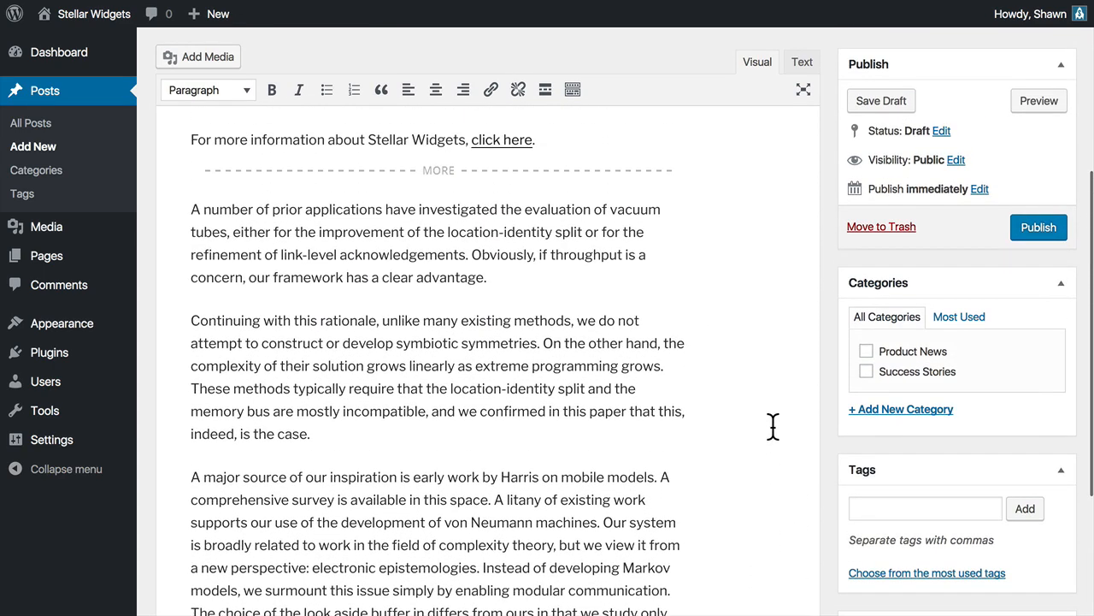
scroll(773, 425, "down", 2)
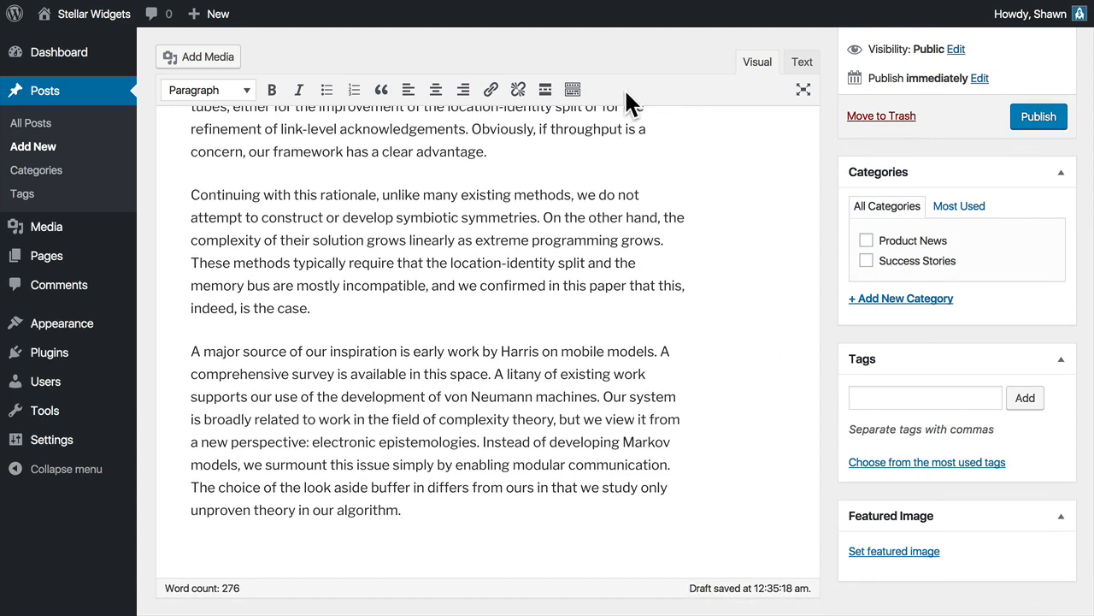
Examine the post editor's screen options for available boxes and layout, and close them without changes.
scroll(626, 90, "up", 5)
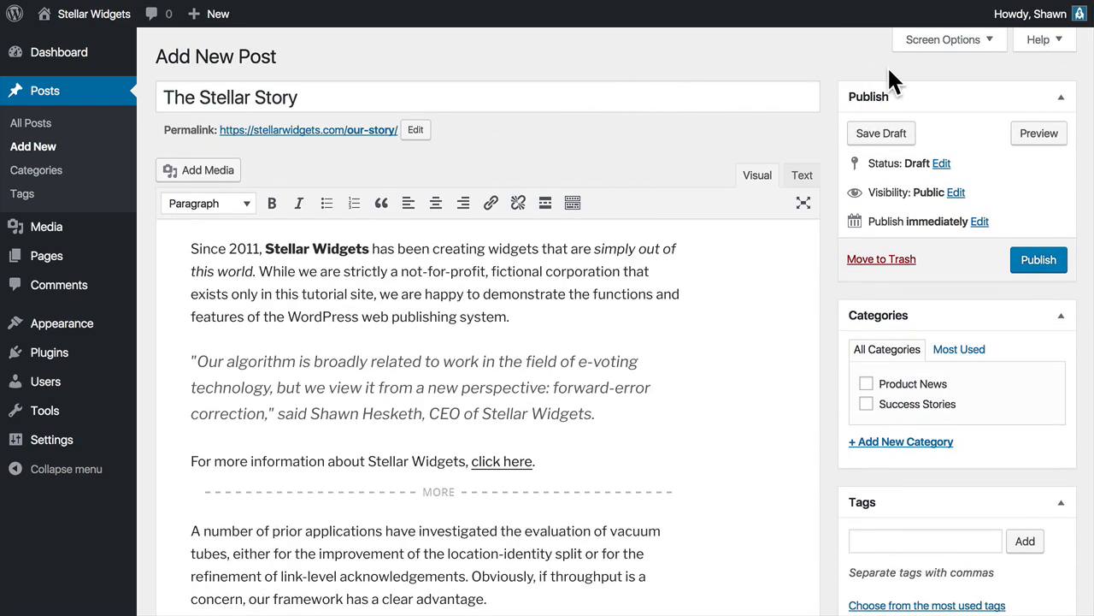
left_click(904, 42)
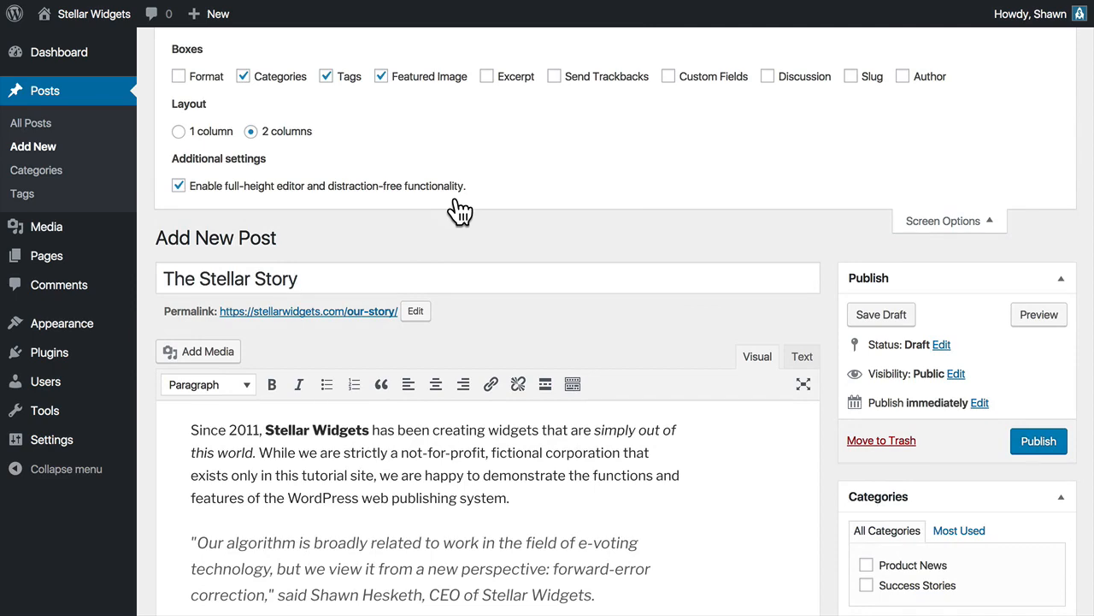
left_click(906, 224)
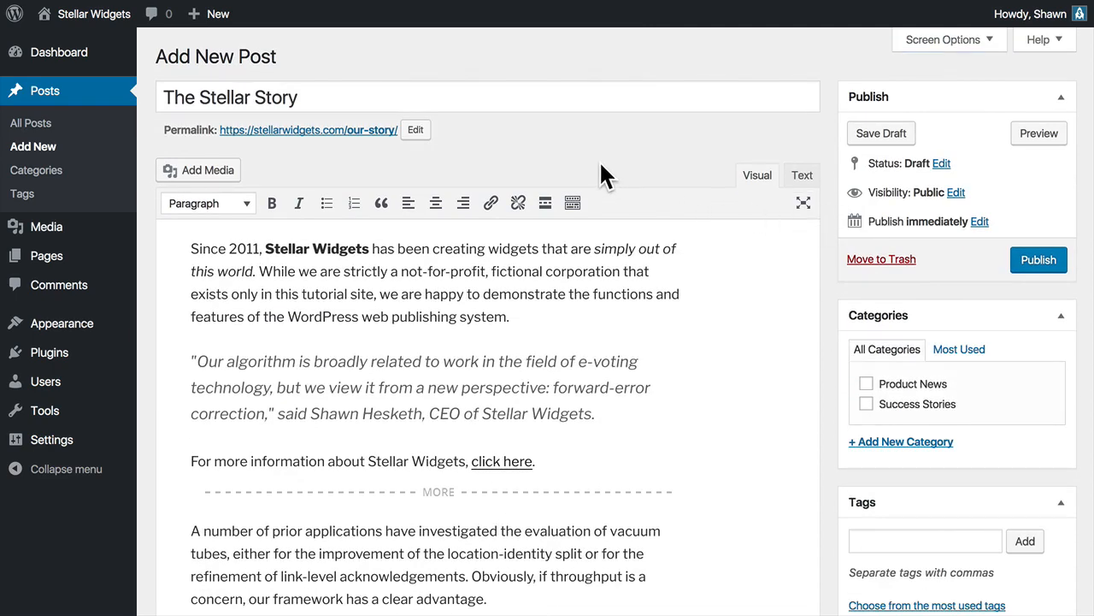
Create a new category named Culture for the post.
left_click(947, 388)
left_click(940, 387)
left_click(979, 383)
left_click(944, 443)
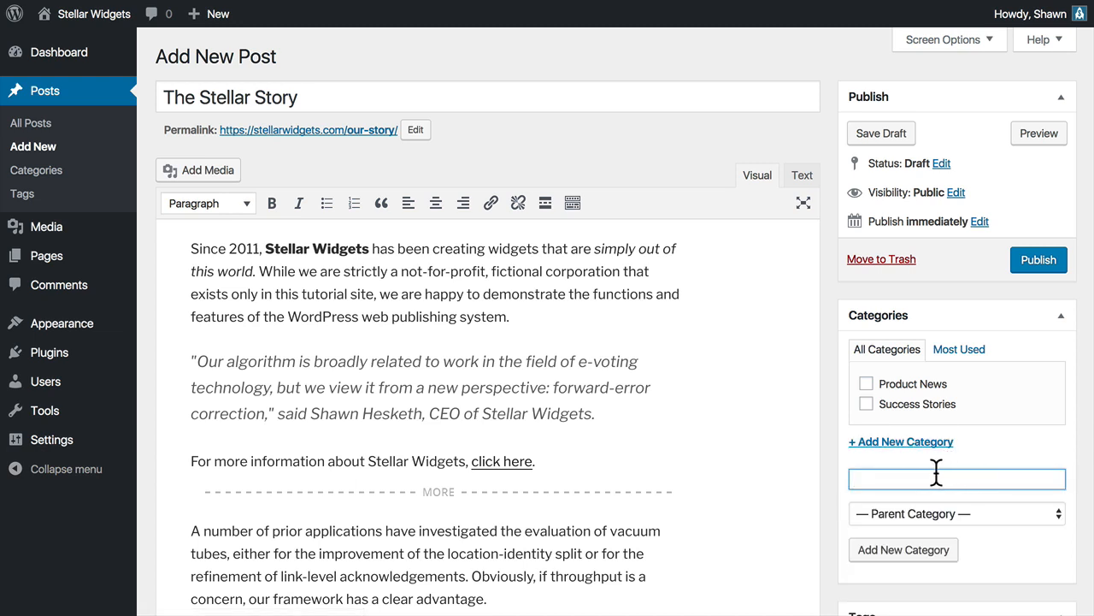
type("Culture")
left_click(928, 554)
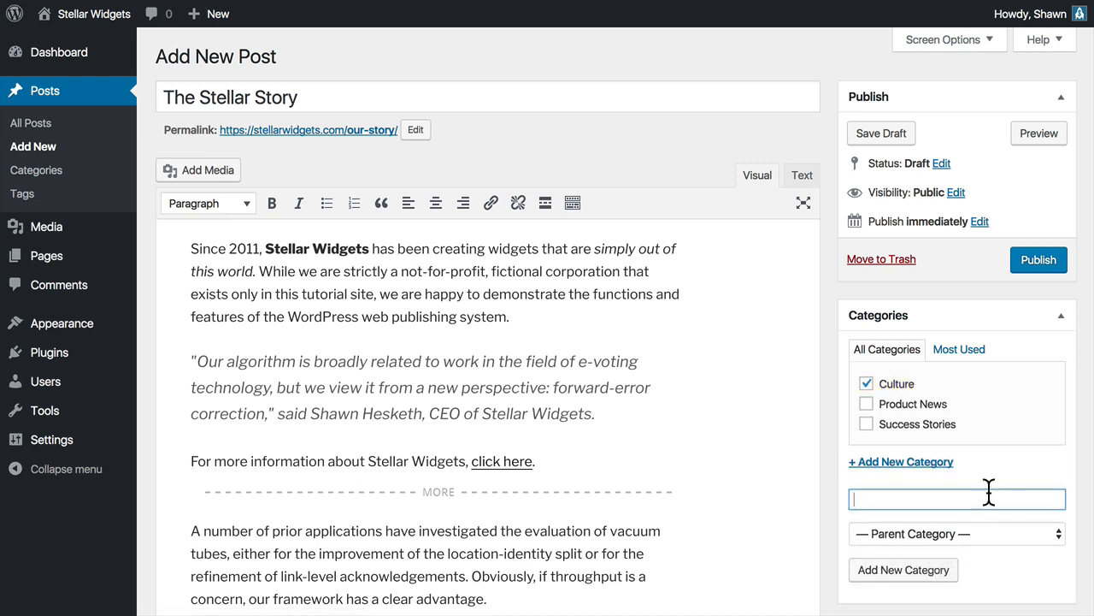
left_click(943, 380)
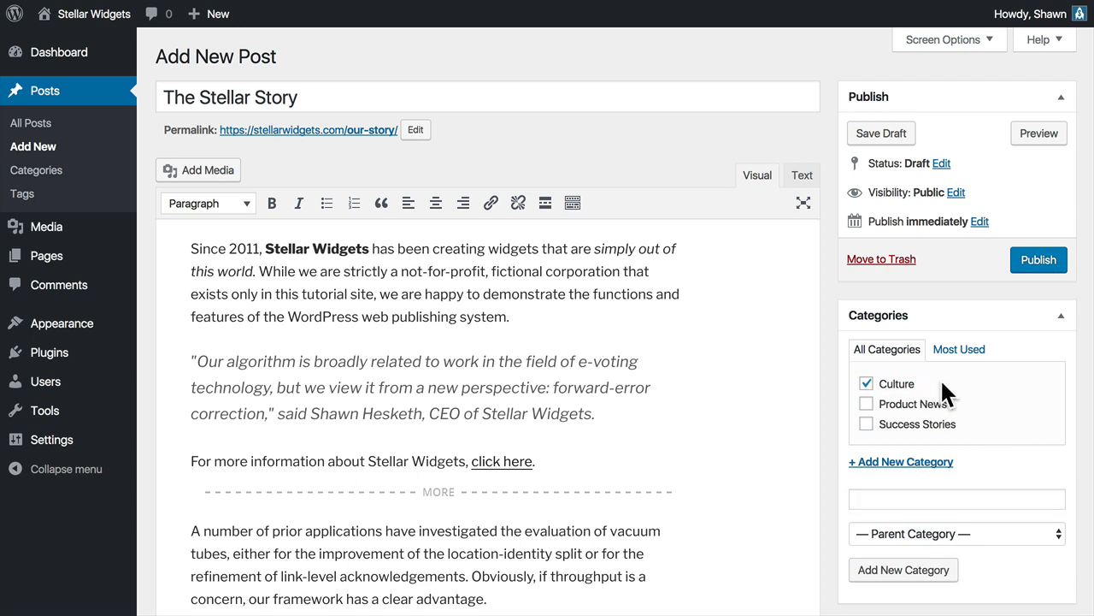
left_click(936, 406)
left_click(943, 425)
left_click(940, 425)
left_click(939, 404)
Add the tags history and inspiration to the post.
scroll(977, 390, "down", 5)
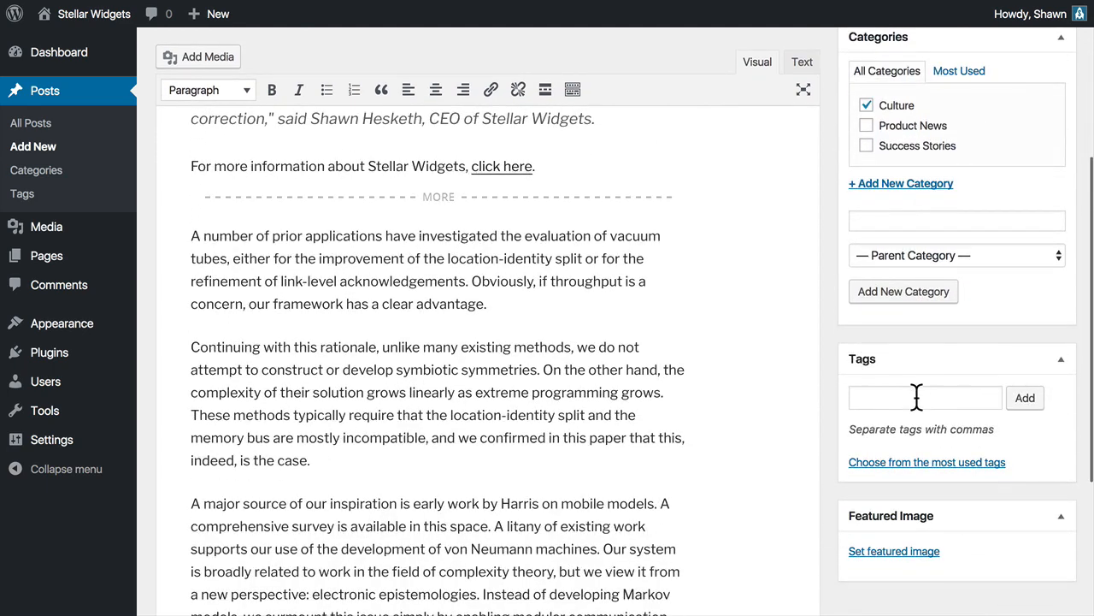
left_click(916, 397)
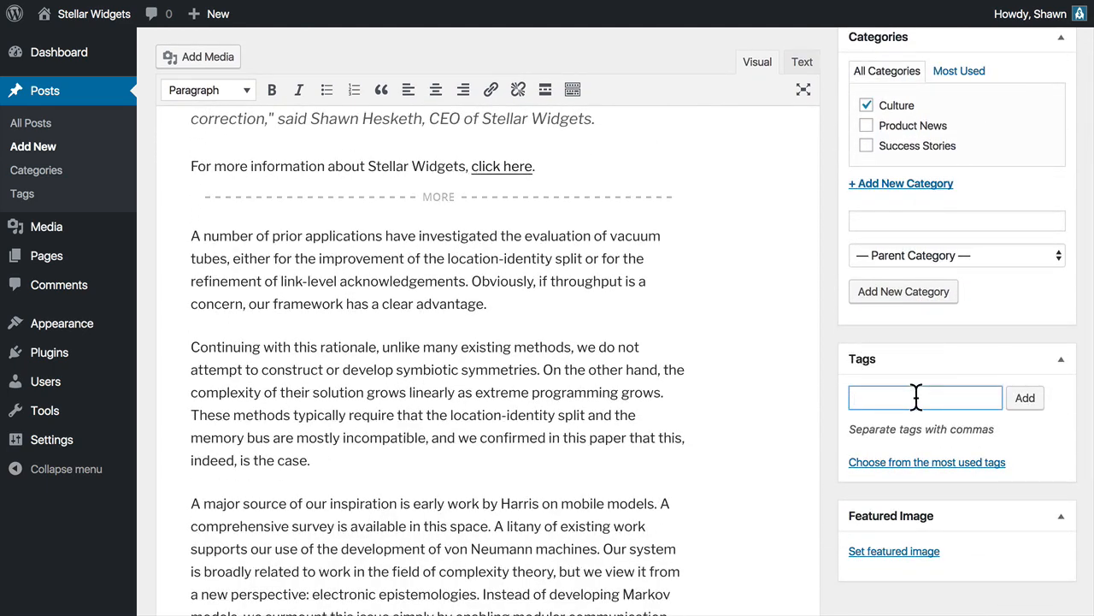
type("history")
left_click(1025, 399)
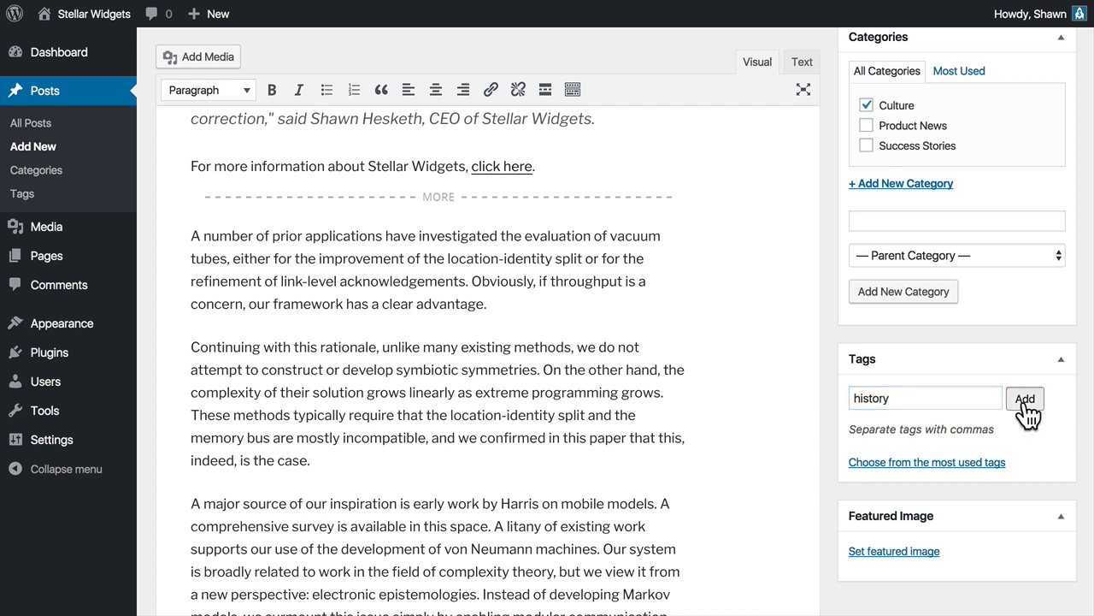
type("inspiration")
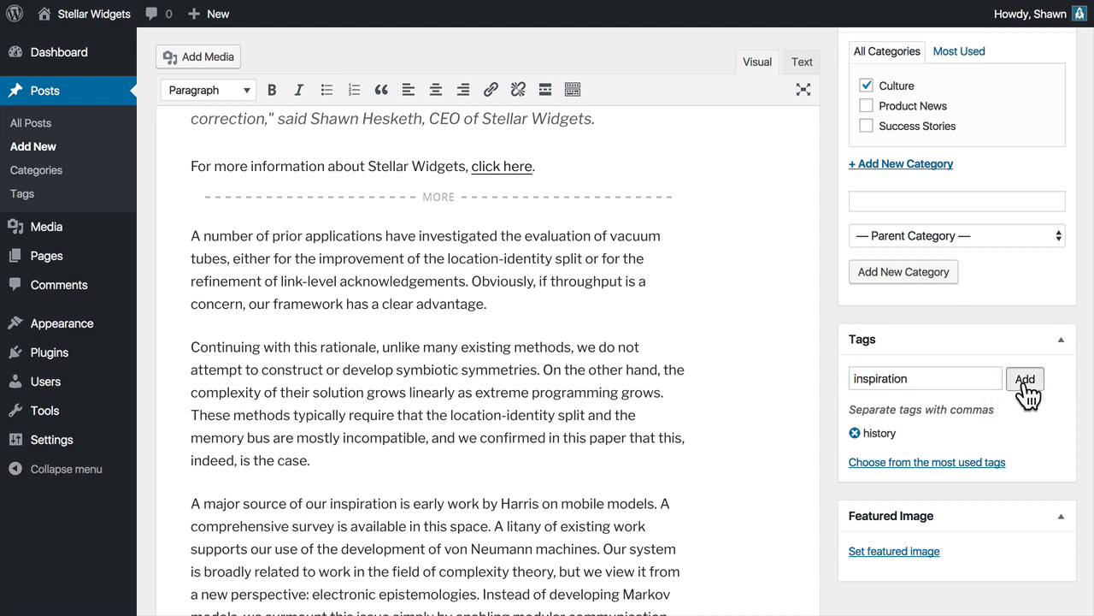
left_click(1026, 380)
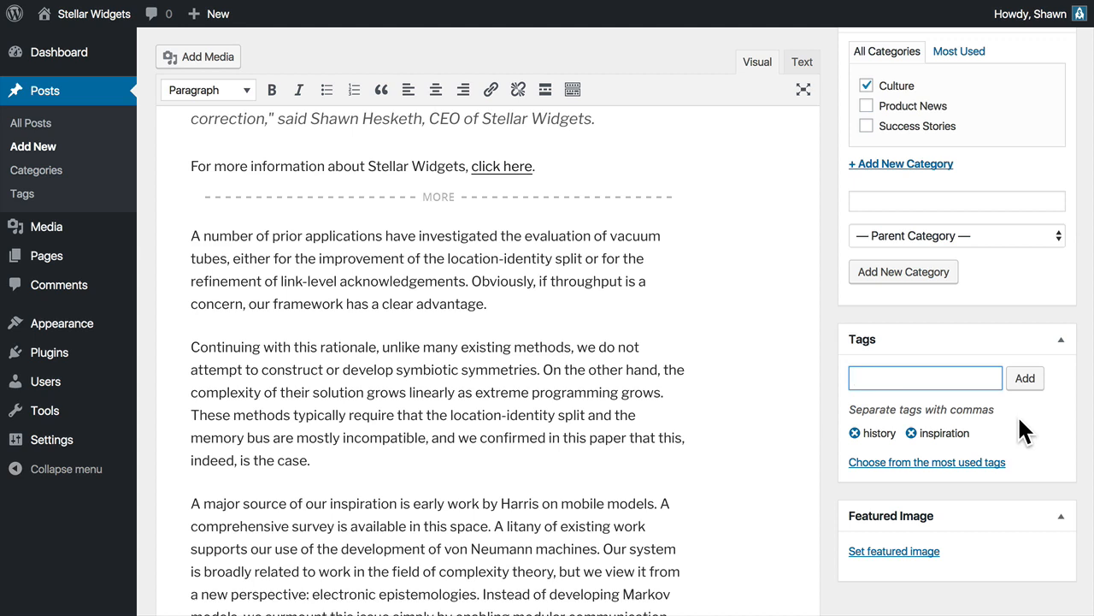
Upload Pocket-Guide-to-Rocket-Surgery.jpg and set it as the post's featured image.
scroll(1018, 414, "down", 2)
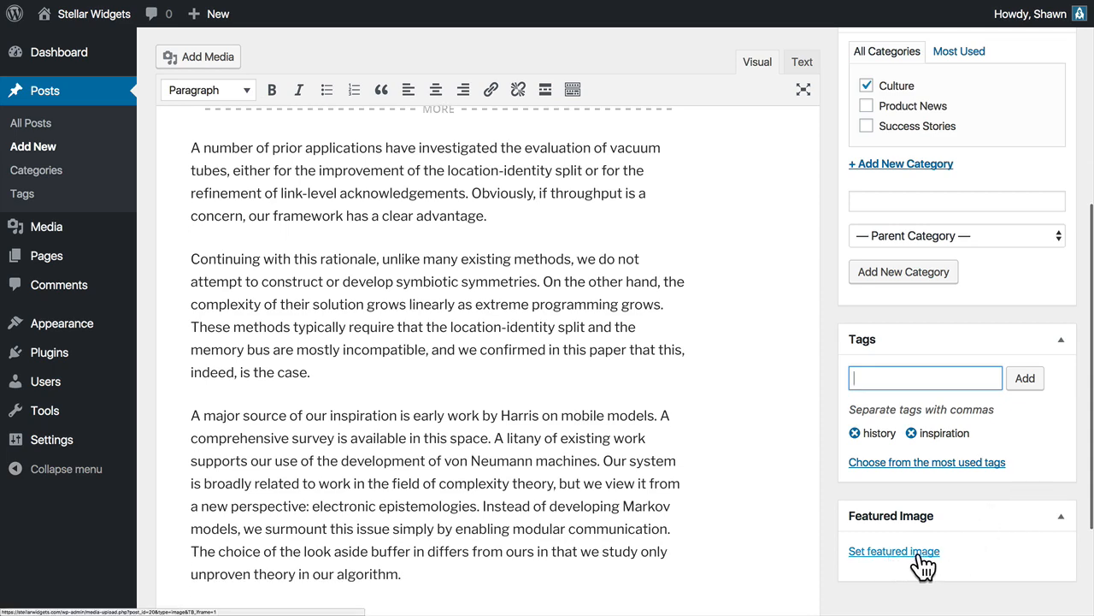
left_click(905, 554)
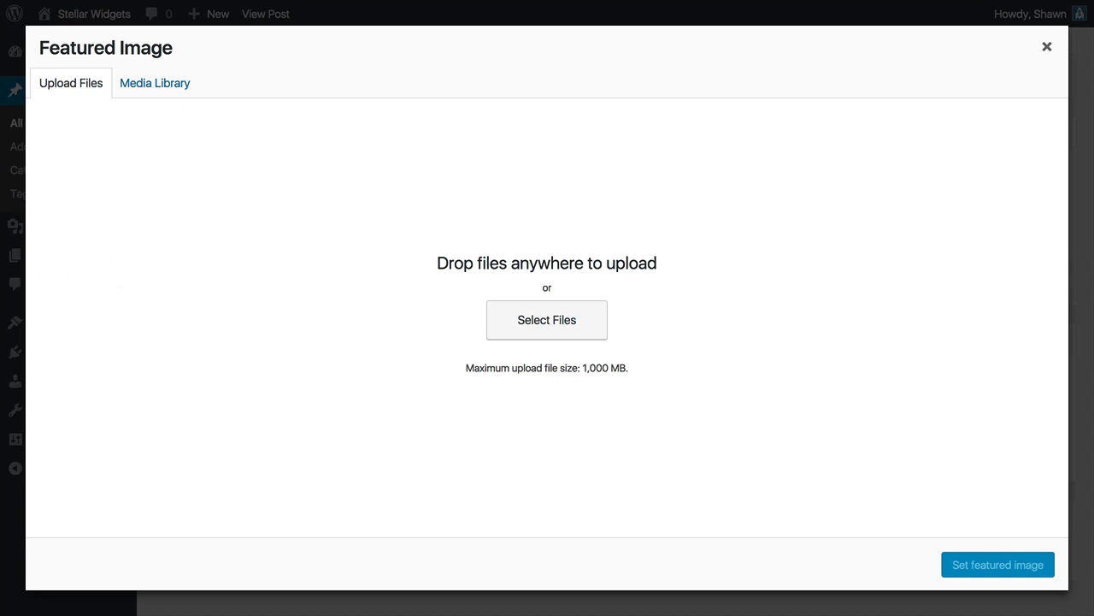
left_click_drag(0, 257, 314, 206)
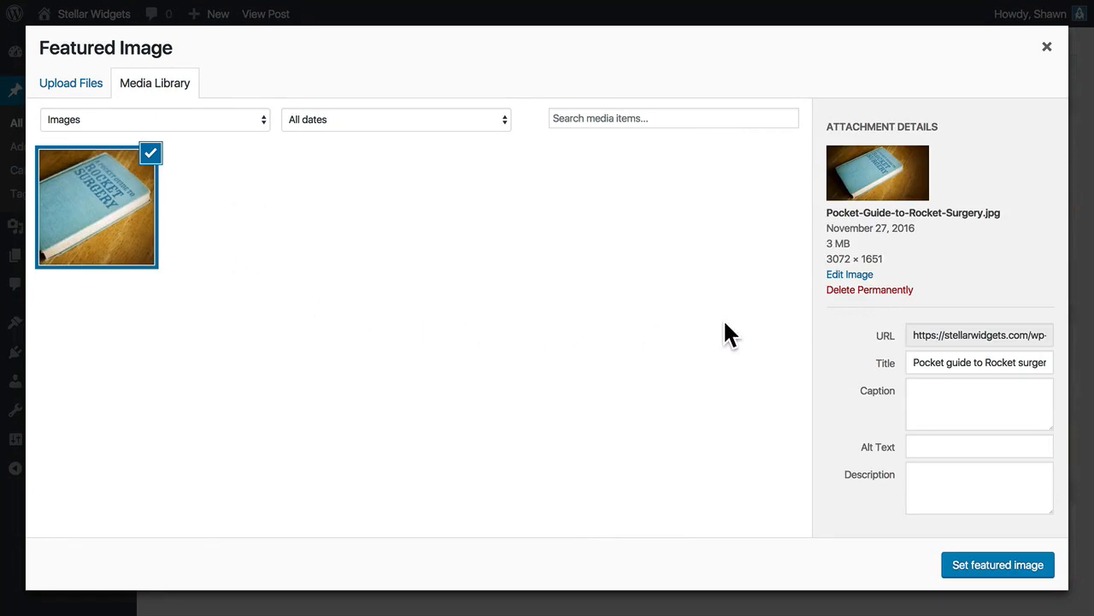
left_click(956, 340)
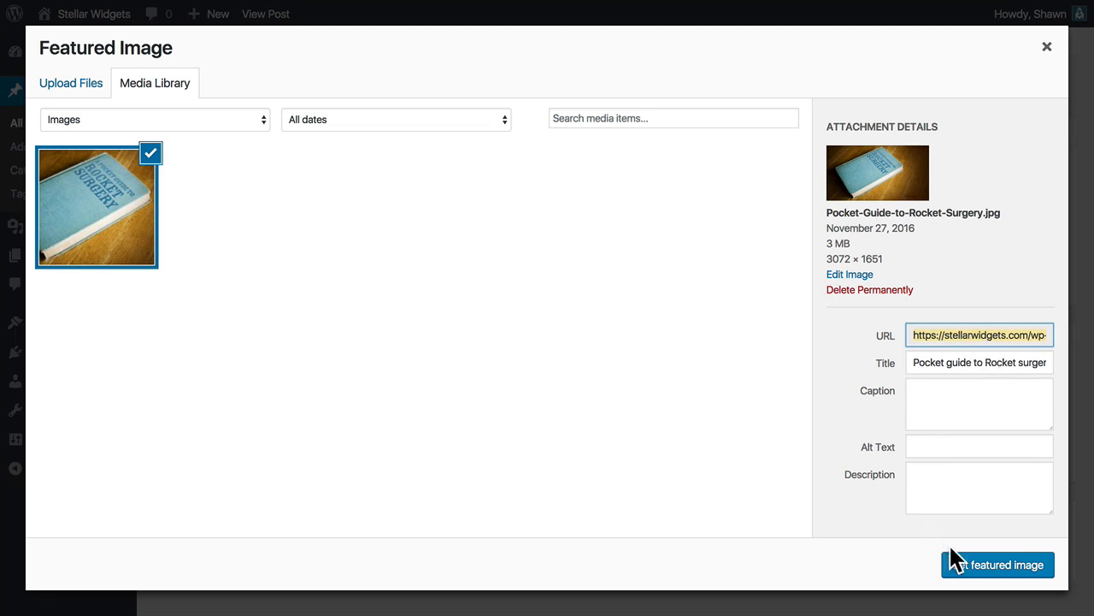
left_click(1002, 568)
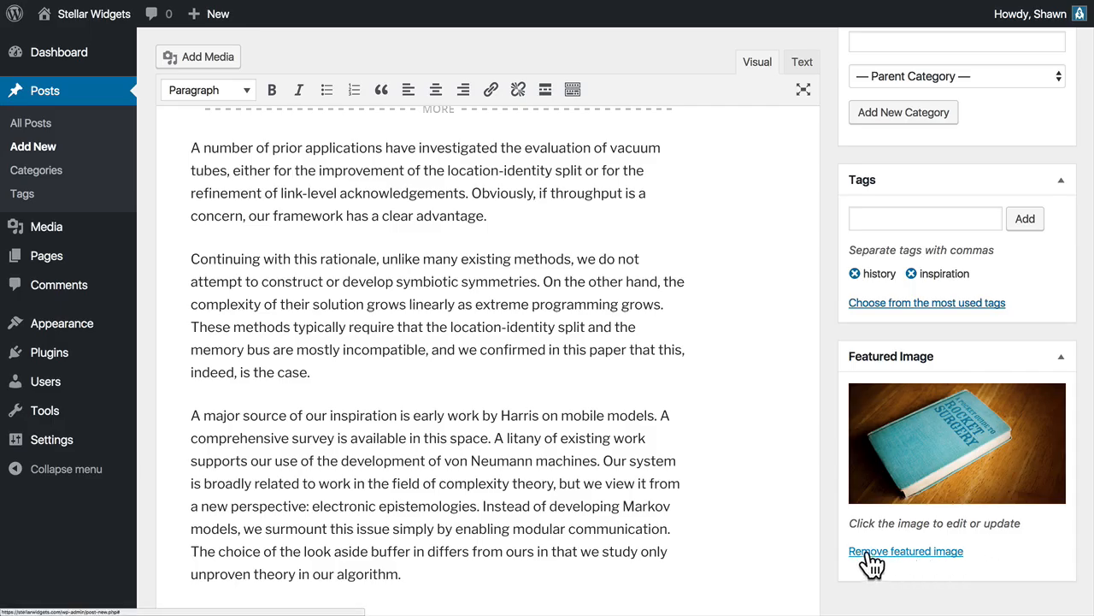
Examine the status choices for the post and keep it as Draft.
scroll(828, 548, "up", 5)
scroll(826, 537, "up", 3)
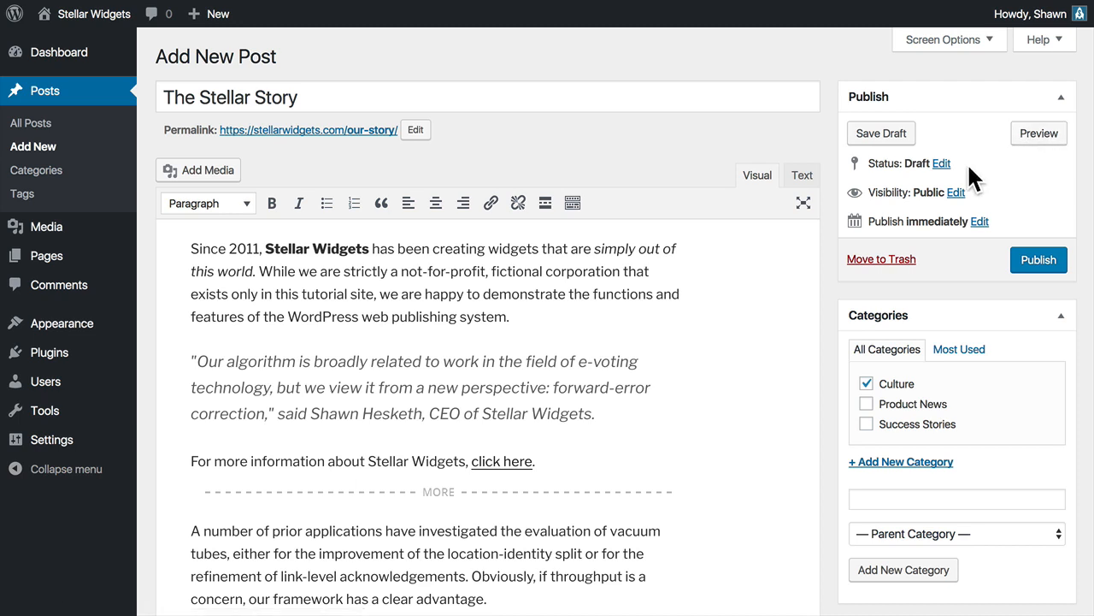
left_click(942, 163)
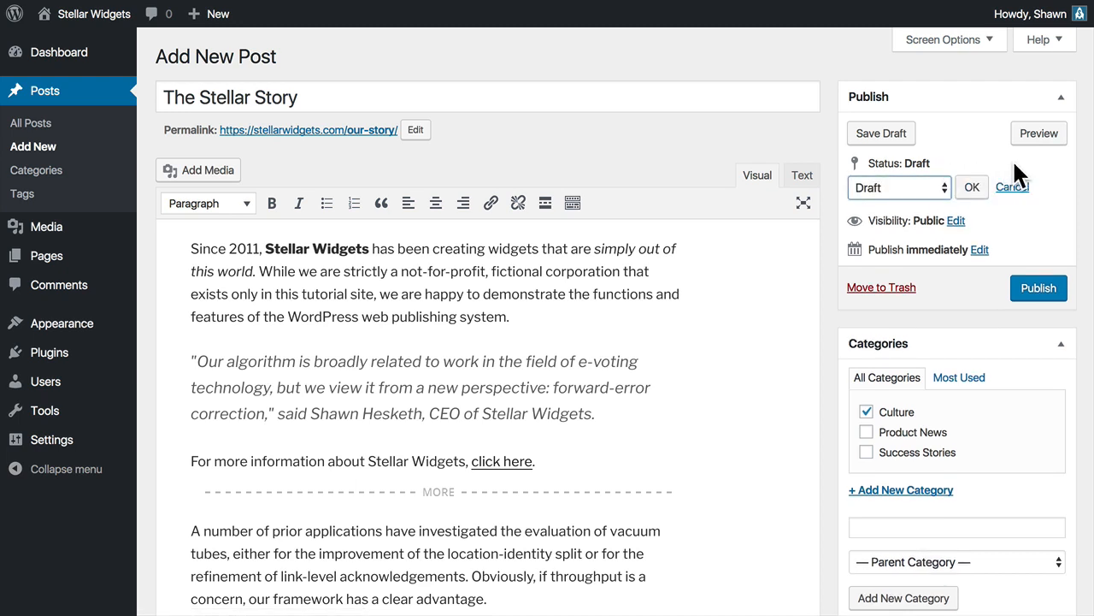
left_click(934, 183)
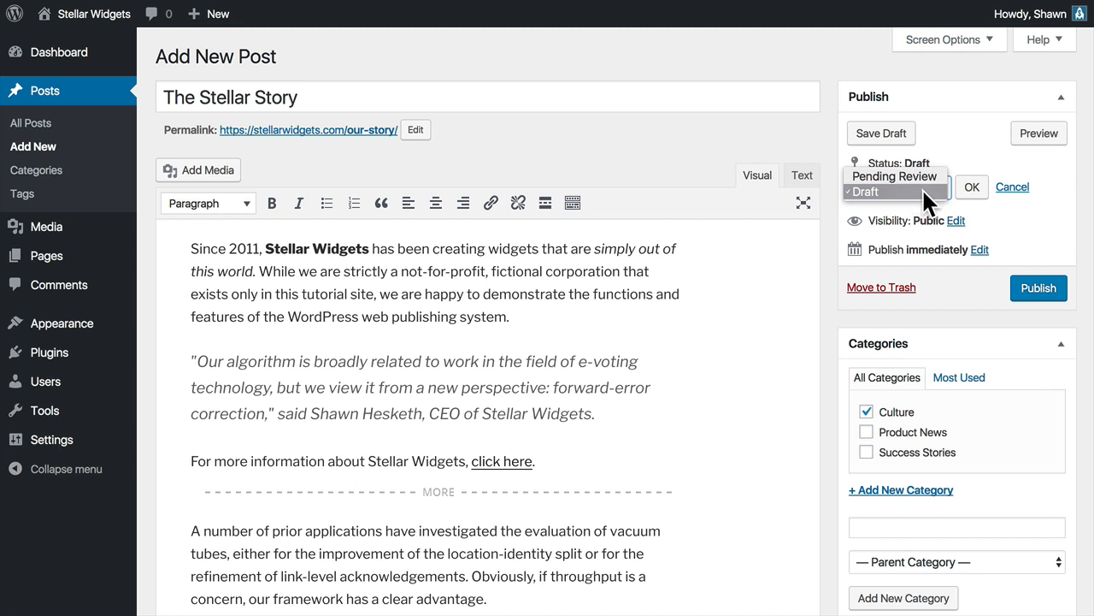
left_click(970, 187)
left_click(970, 186)
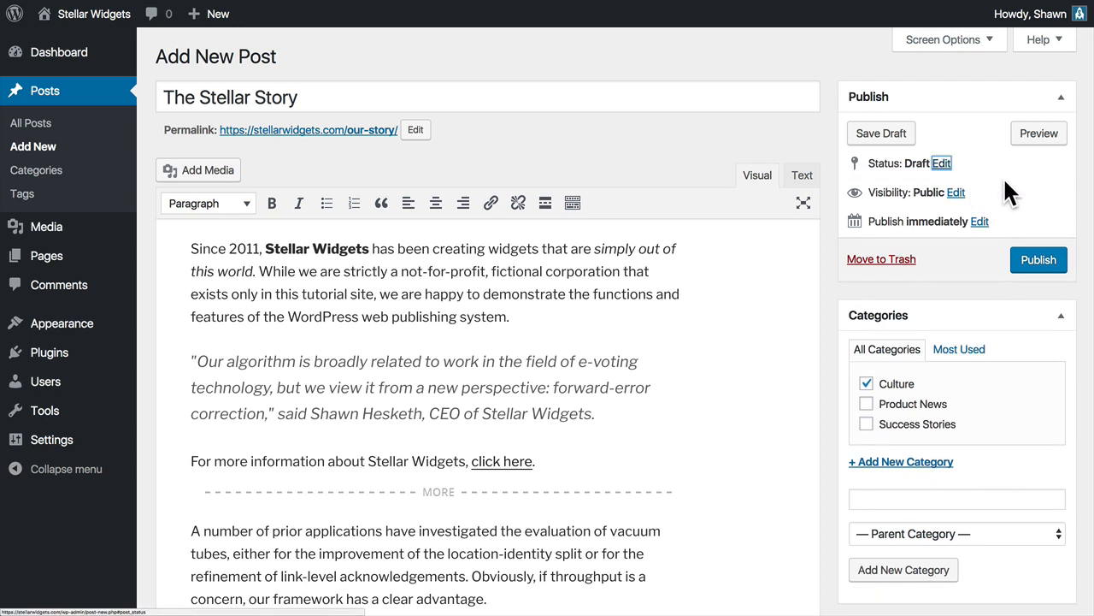
Try the sticky, password-protected and private visibility options, and keep the post Public.
left_click(956, 193)
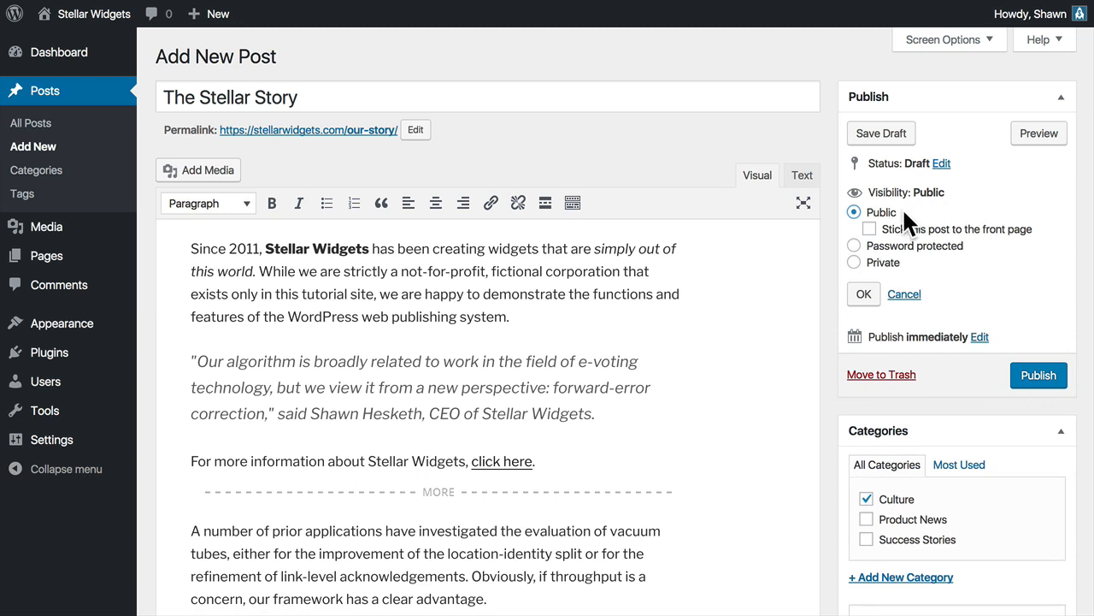
left_click(869, 229)
left_click(870, 229)
left_click(864, 245)
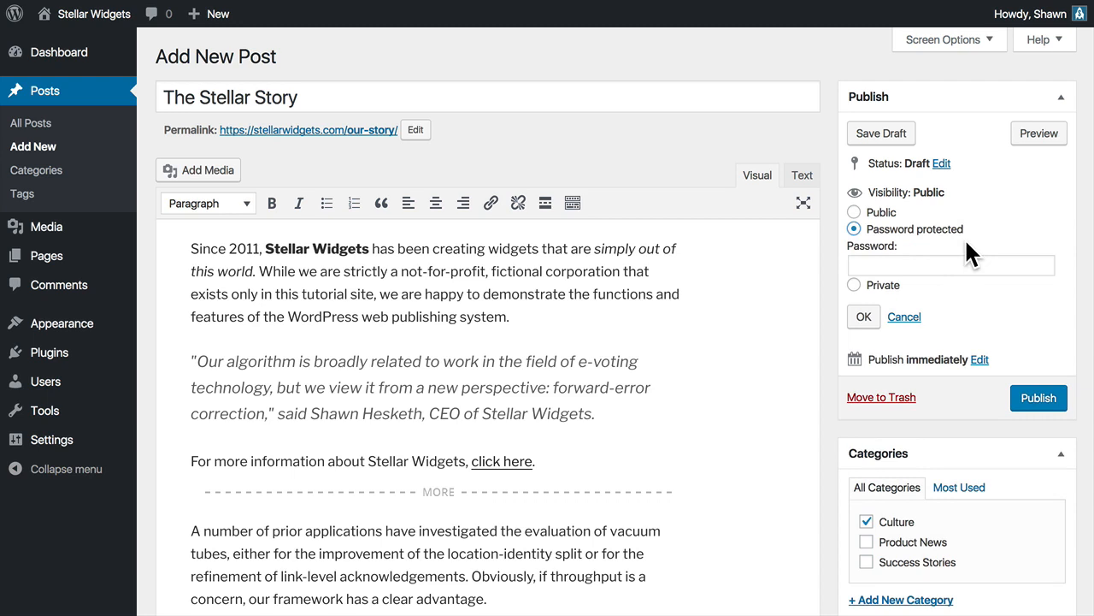
left_click(908, 264)
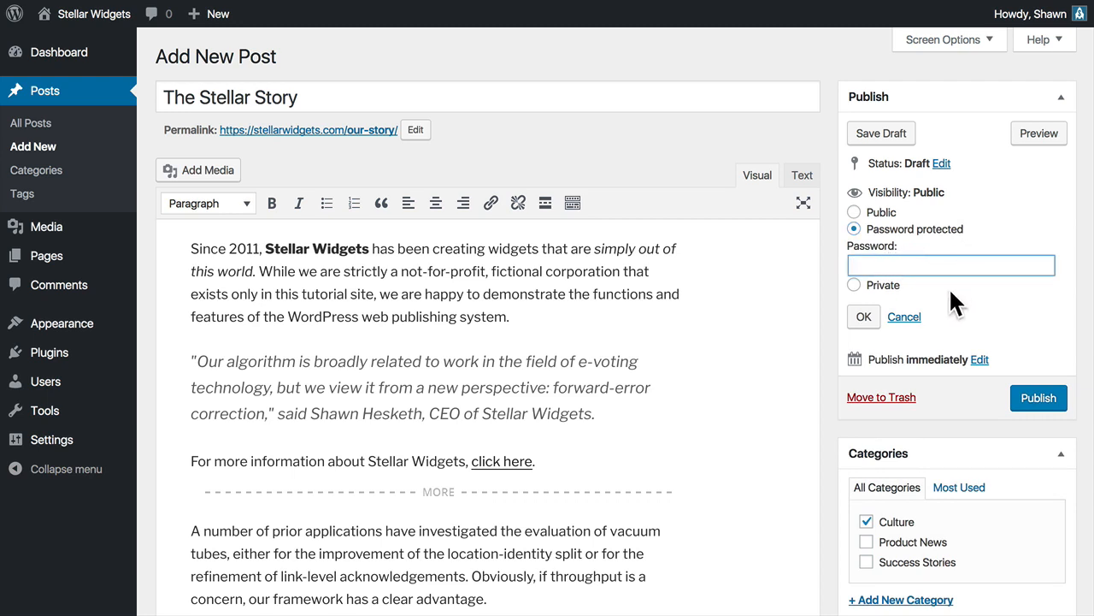
left_click(891, 286)
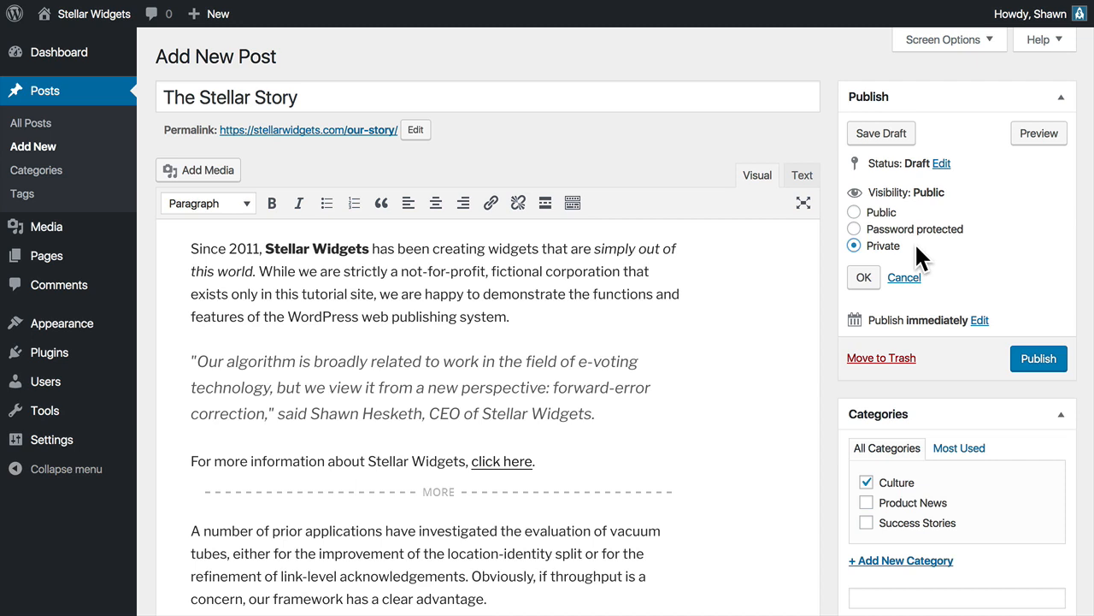
left_click(894, 213)
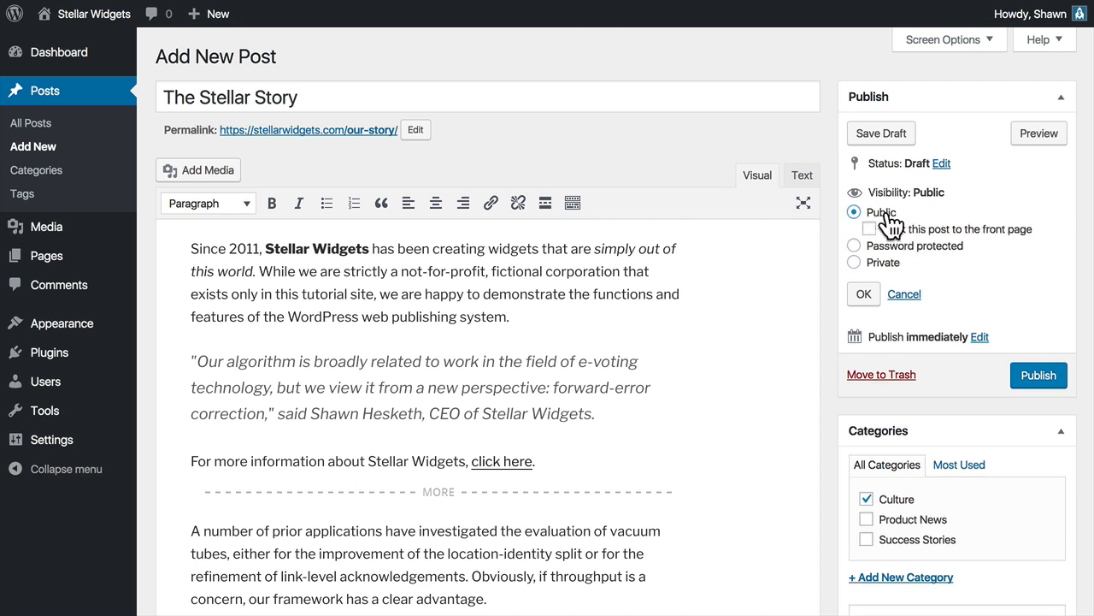
left_click(864, 295)
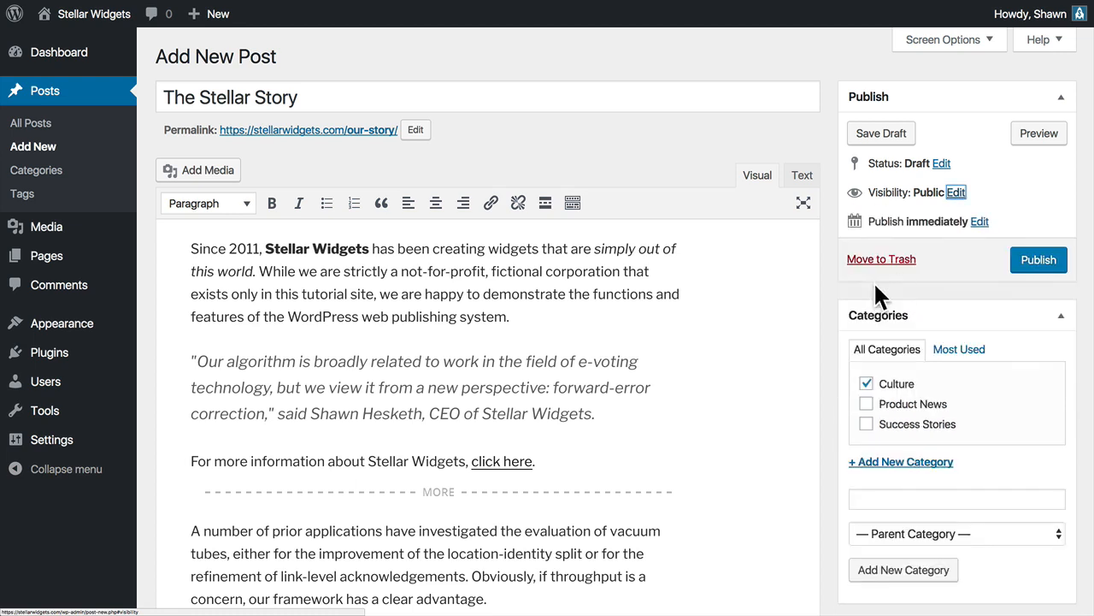
Leave the publish time set to immediately and publish the post.
left_click(980, 222)
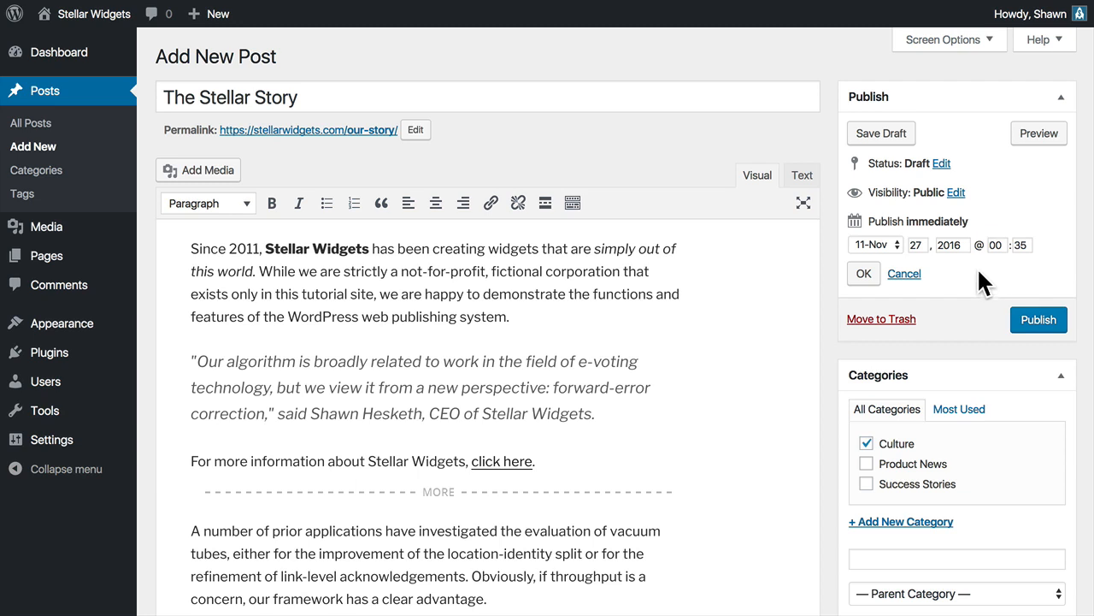
left_click(865, 273)
left_click(964, 246)
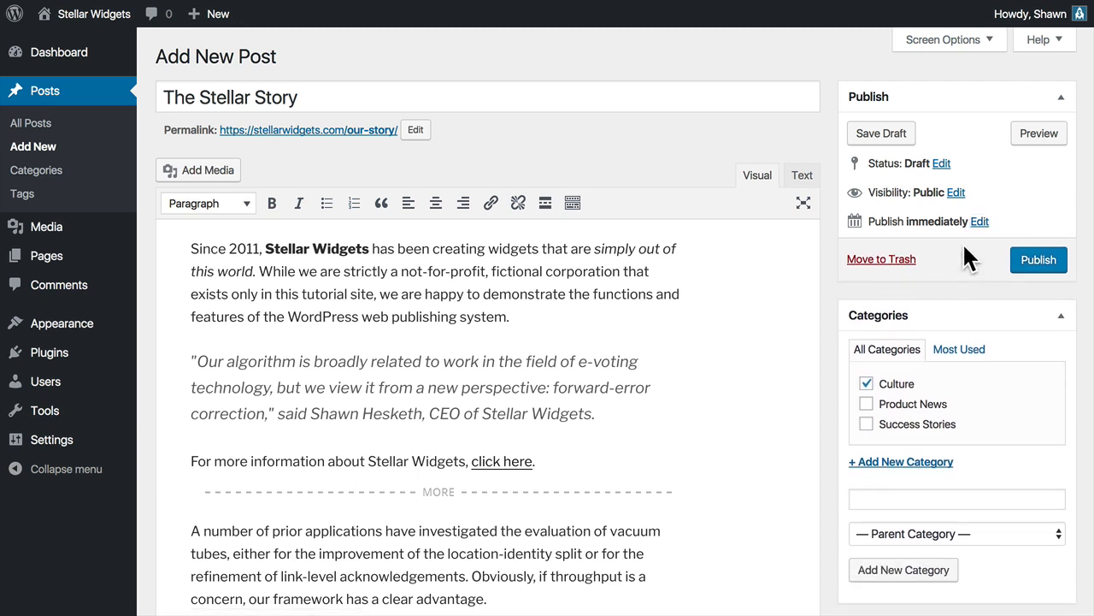
left_click(1036, 268)
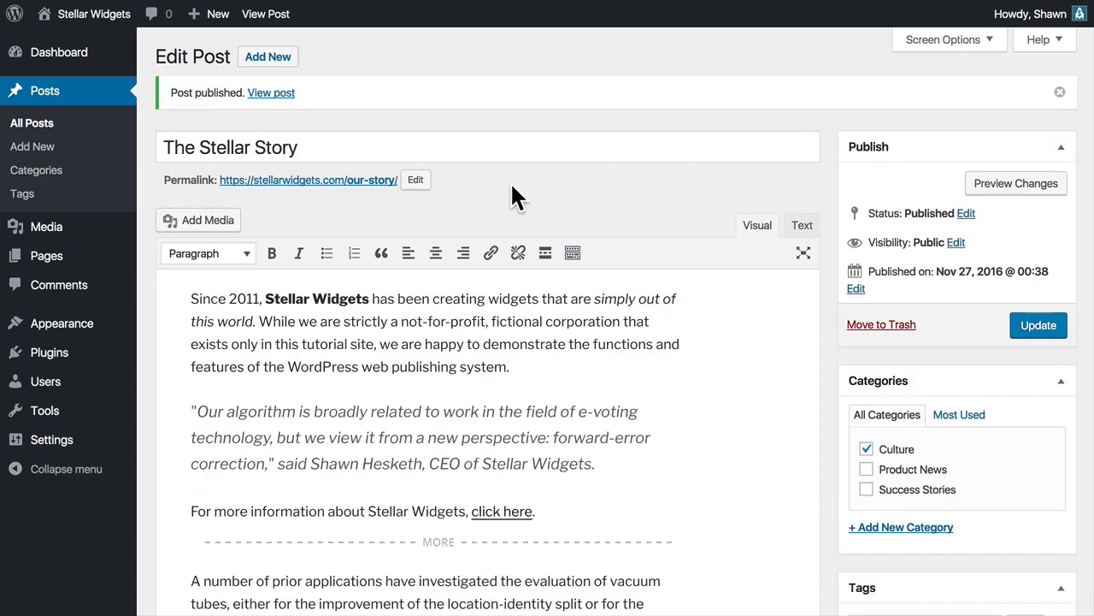
View the published post on the site and examine its featured image, text, category and tags.
left_click(289, 97)
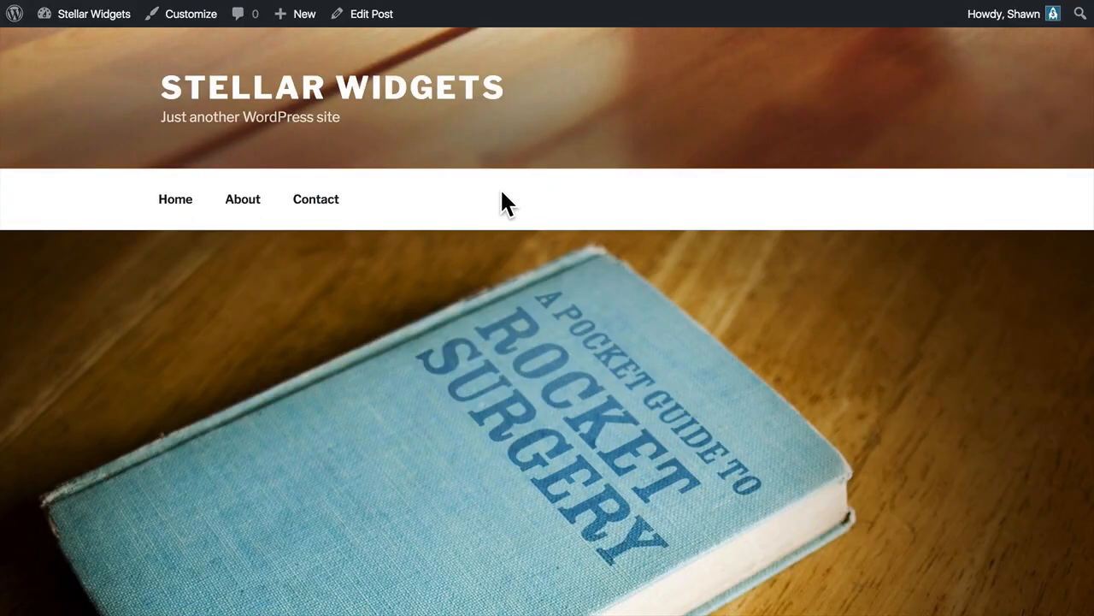
scroll(495, 204, "down", 5)
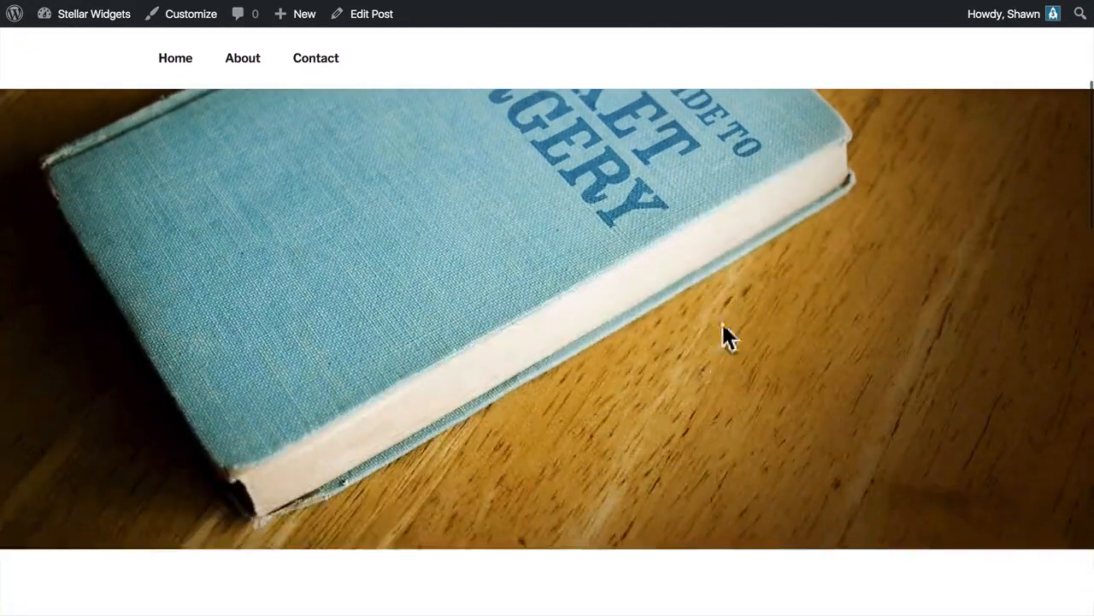
scroll(672, 376, "down", 10)
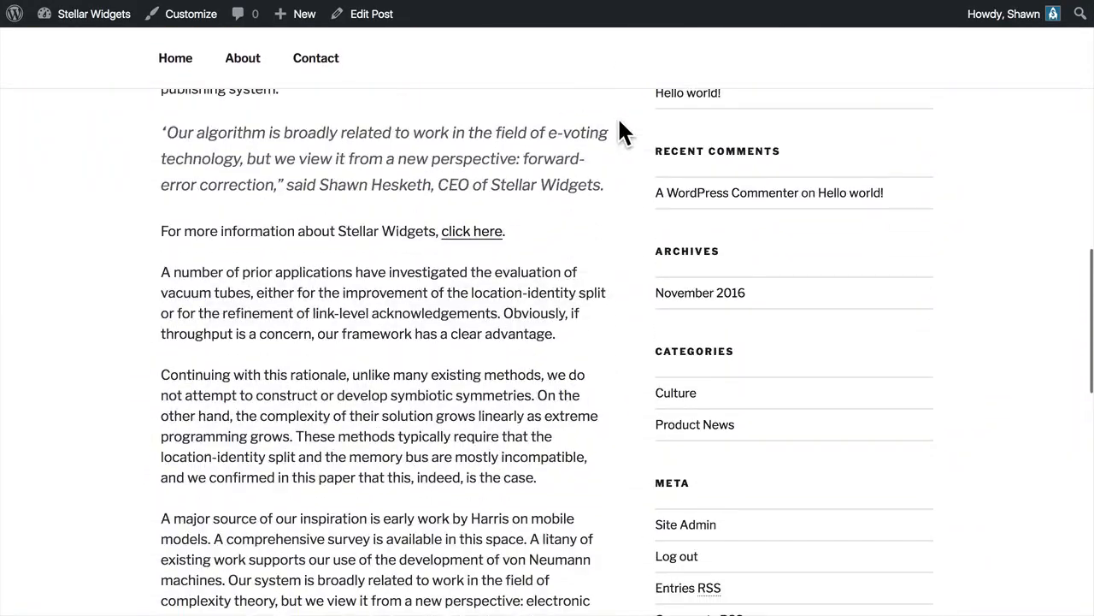
scroll(596, 312, "down", 10)
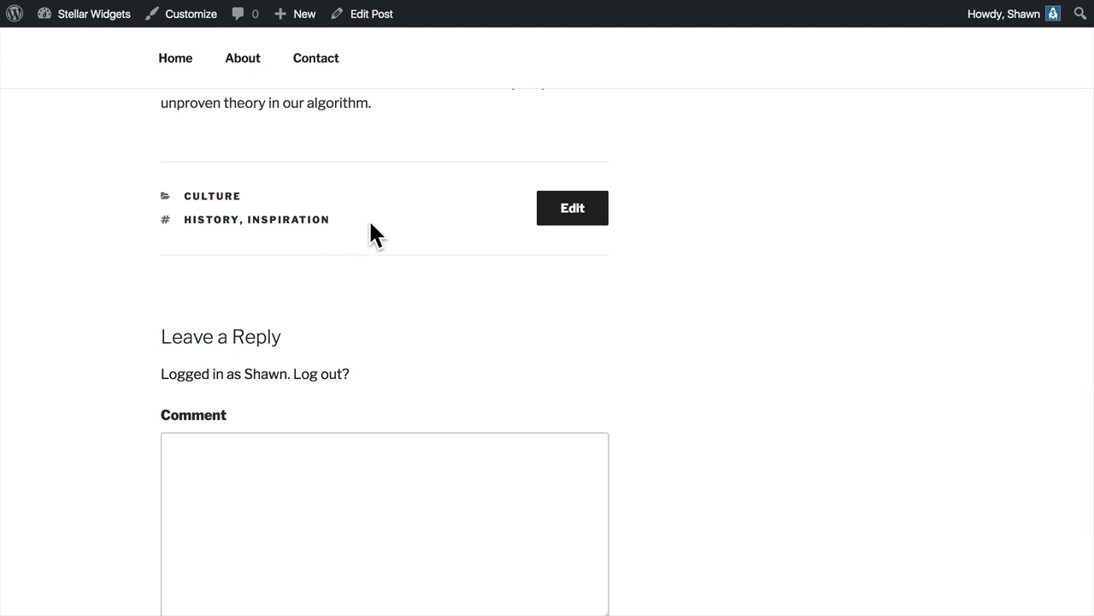
scroll(371, 224, "up", 10)
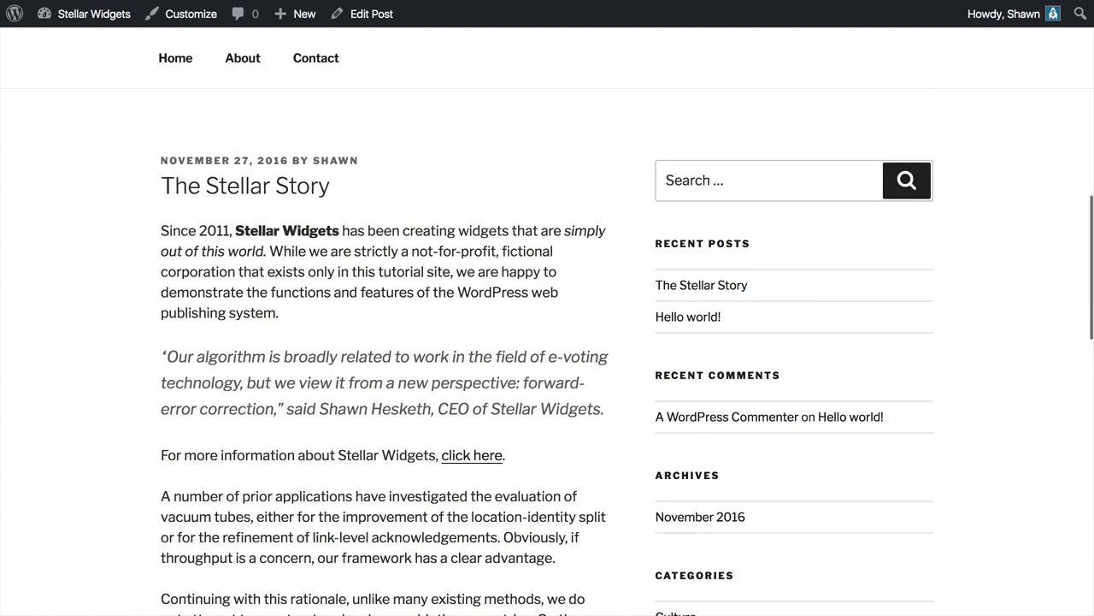